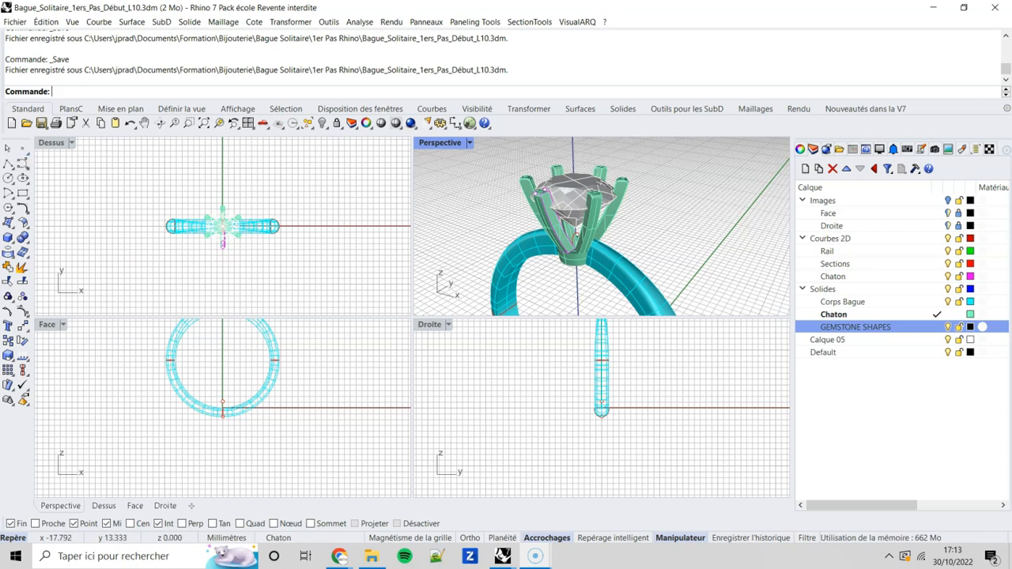
# Step: Maximize the Perspective viewport around the ring's setting and hide the Courbes 2D layer
pyautogui.doubleClick(448, 147)
pyautogui.scroll(-2, 501, 310)
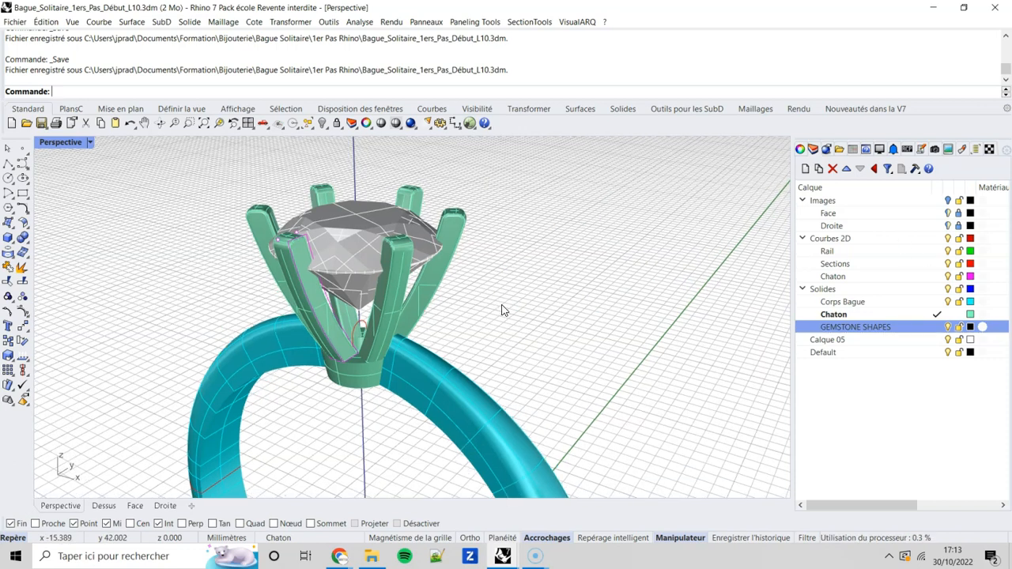
pyautogui.keyDown('shift'); pyautogui.moveTo(503, 306); pyautogui.dragTo(493, 283, button='right'); pyautogui.keyUp('shift')
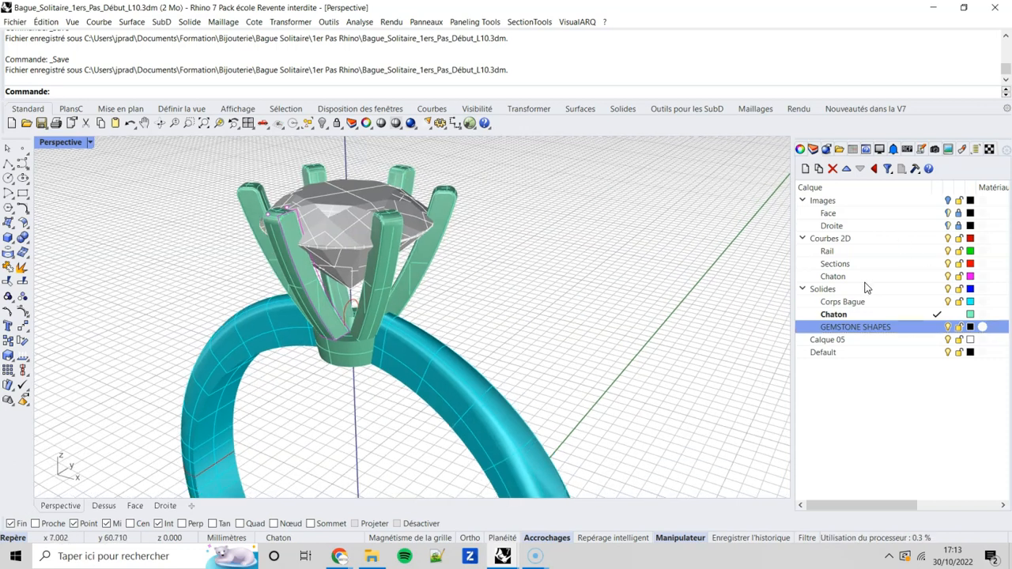
pyautogui.click(939, 239)
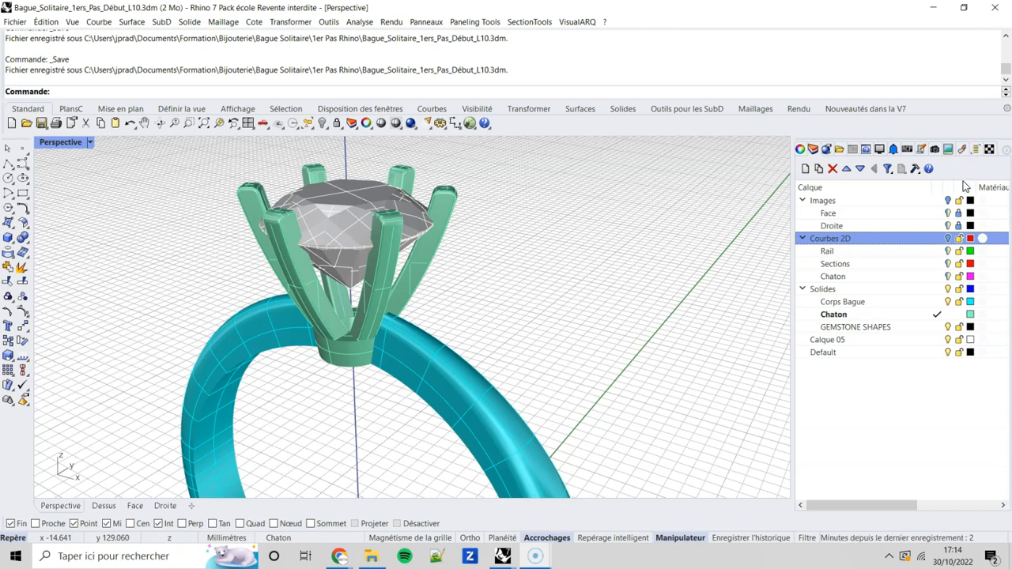
# Step: Show the document's materials and create a new material of type Métal
pyautogui.click(1006, 156)
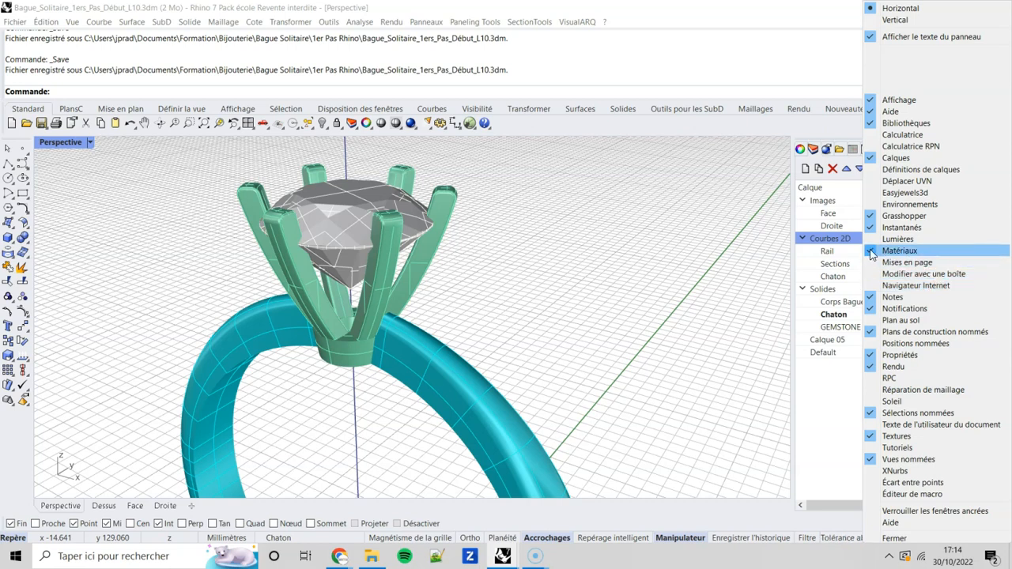
pyautogui.click(668, 219)
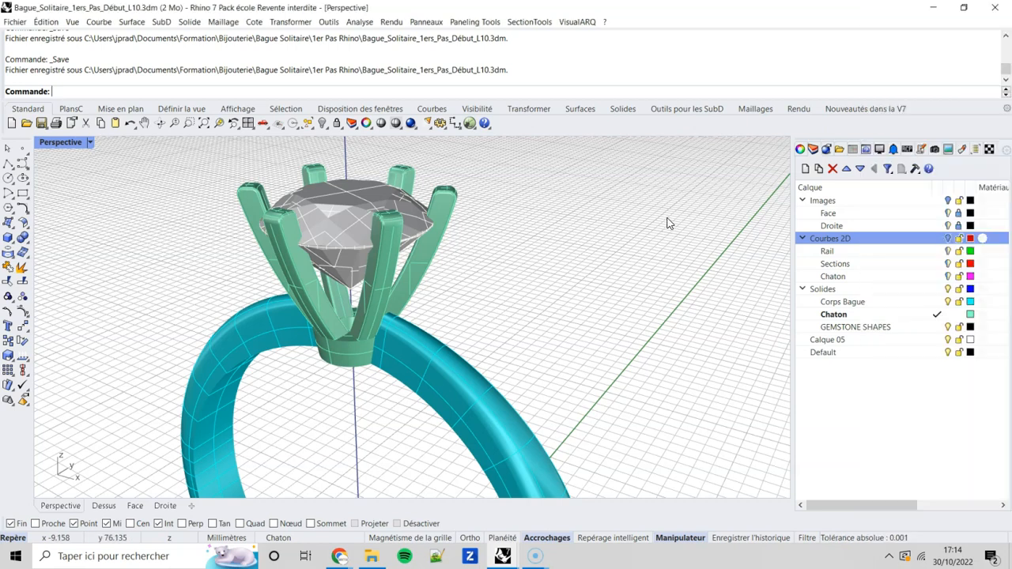
pyautogui.click(963, 151)
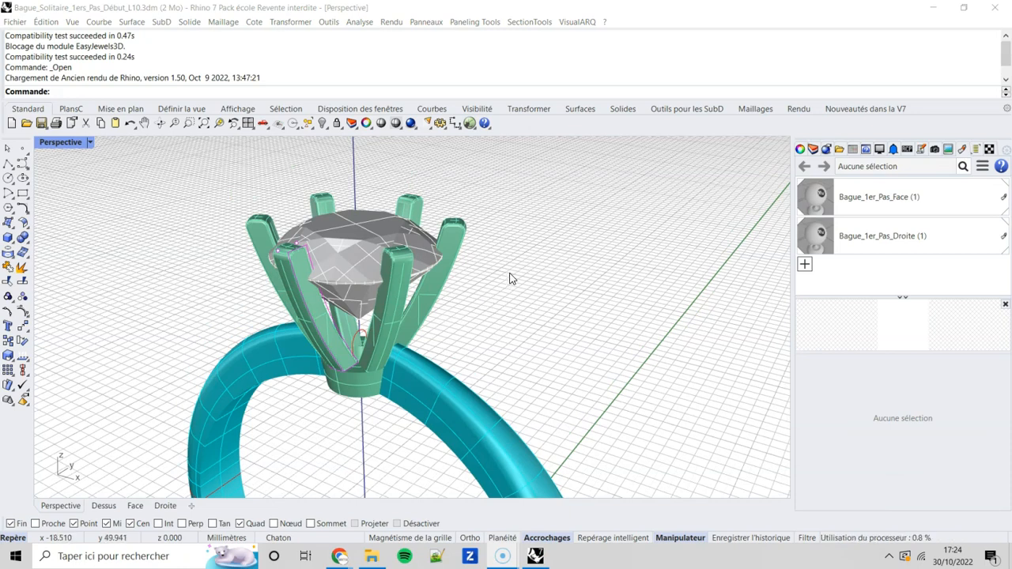
pyautogui.click(805, 266)
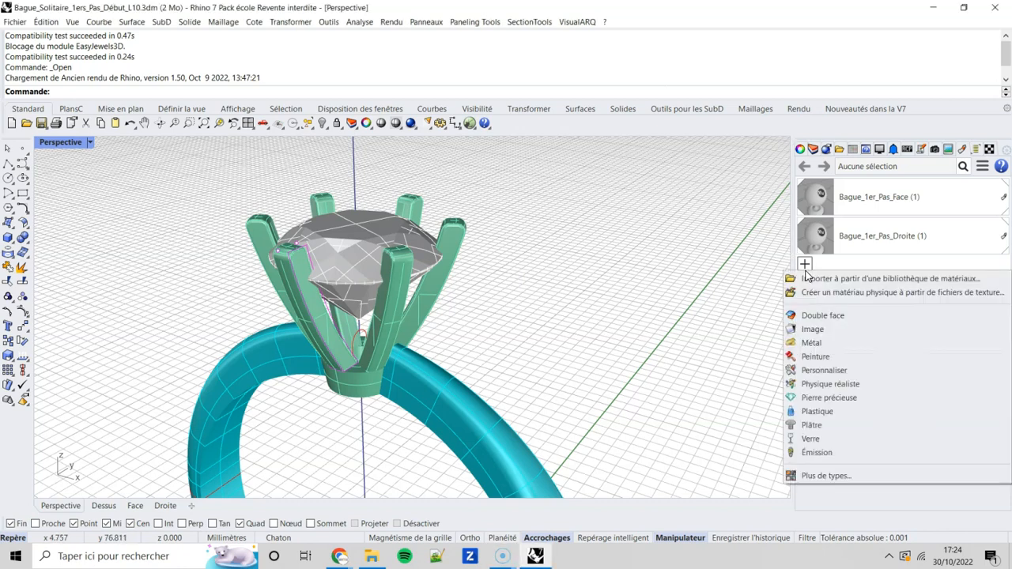
pyautogui.click(819, 348)
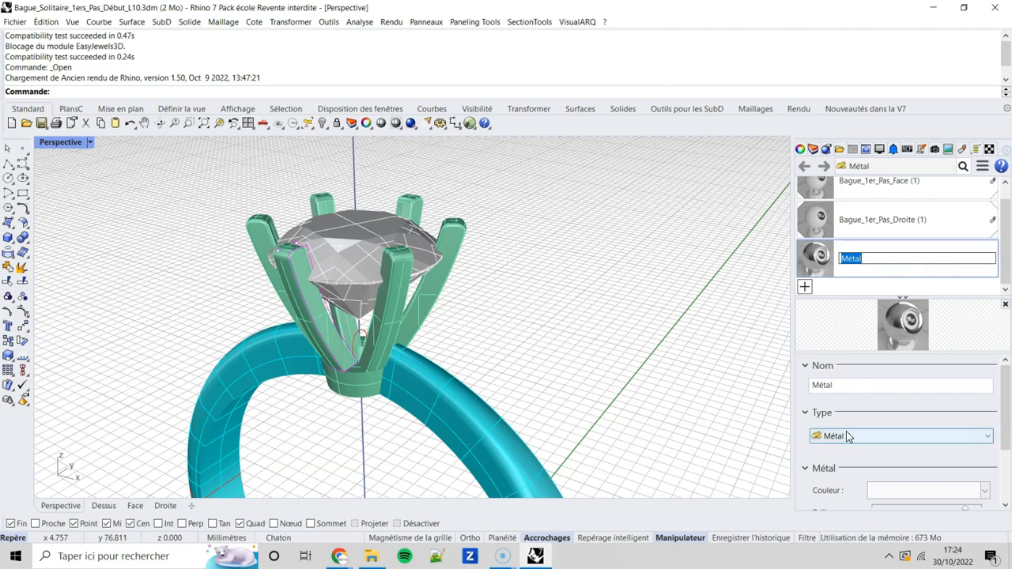
# Step: Set the Métal material's colour to Or (jaune) from the custom colour list
pyautogui.scroll(-1, 846, 466)
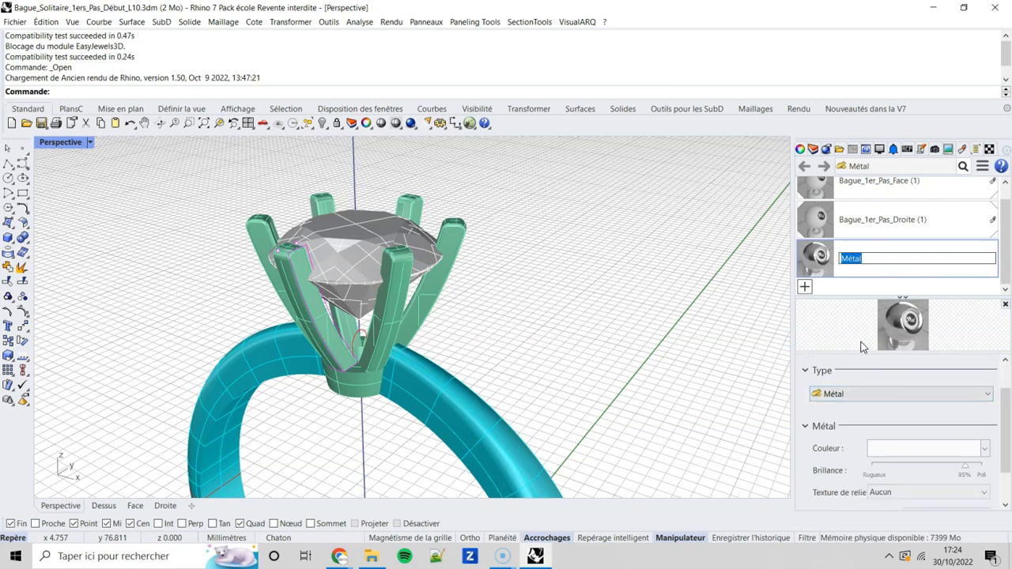
pyautogui.click(985, 452)
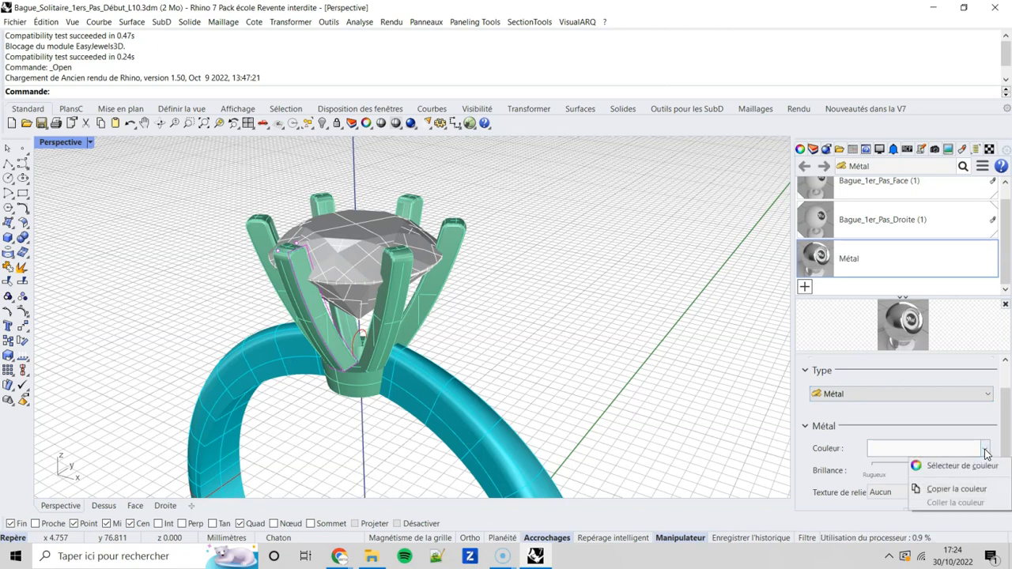
pyautogui.click(978, 467)
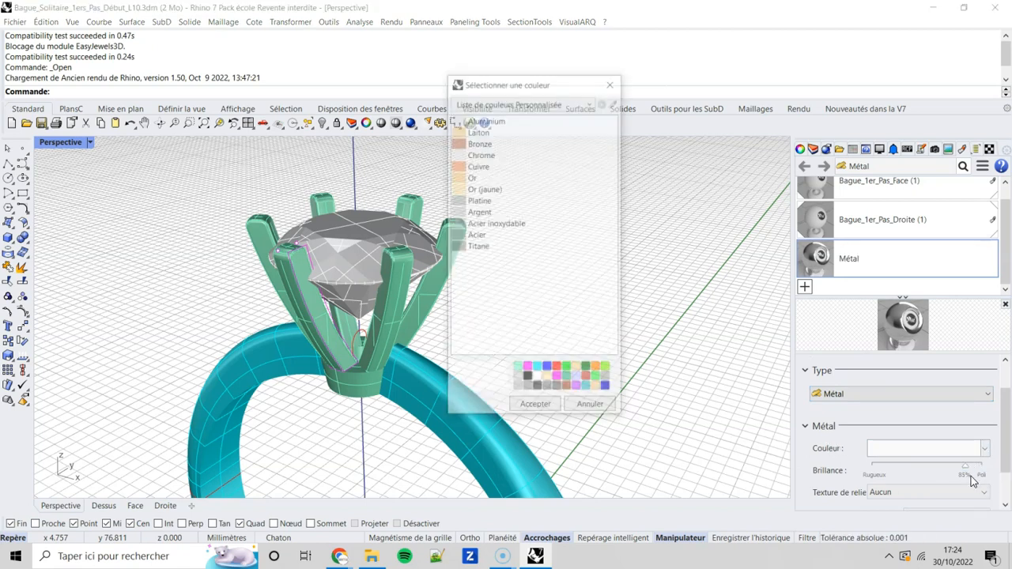
pyautogui.moveTo(492, 82); pyautogui.dragTo(590, 89)
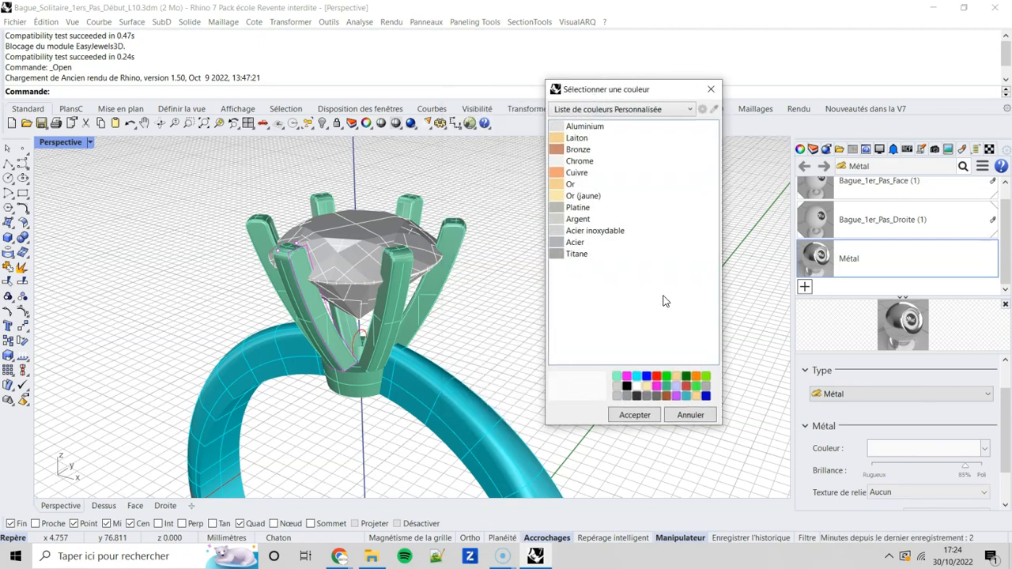
pyautogui.click(557, 197)
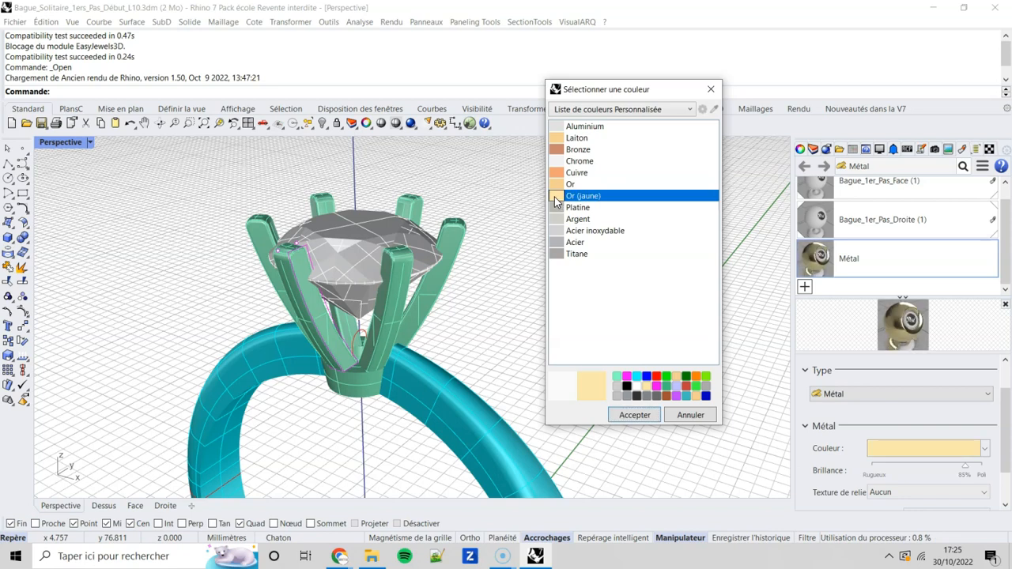
pyautogui.click(649, 416)
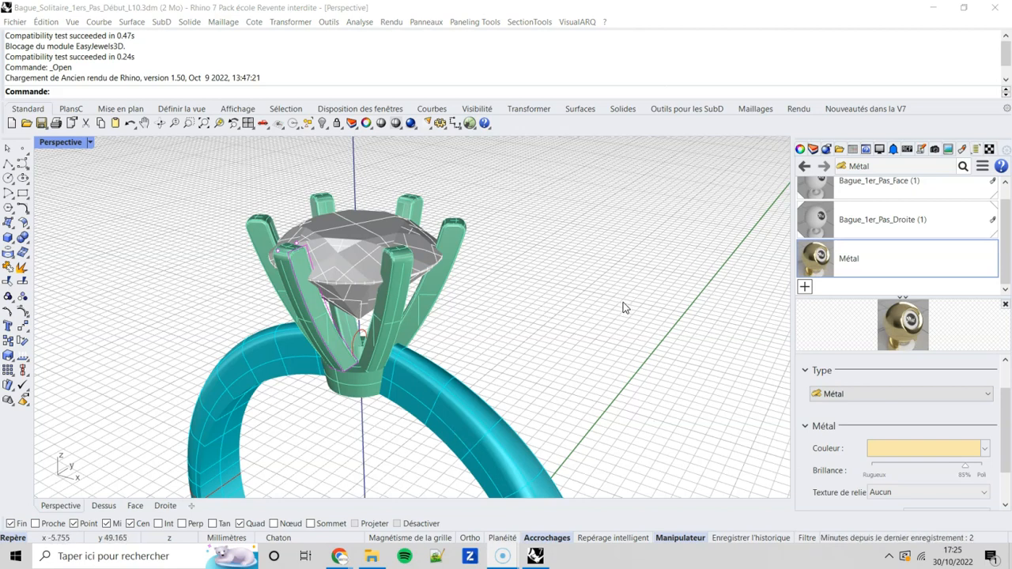
# Step: Assign the yellow gold Métal material to the ring band and prong setting, and set the Perspective viewport to Rendu display
pyautogui.moveTo(755, 278); pyautogui.dragTo(459, 399)
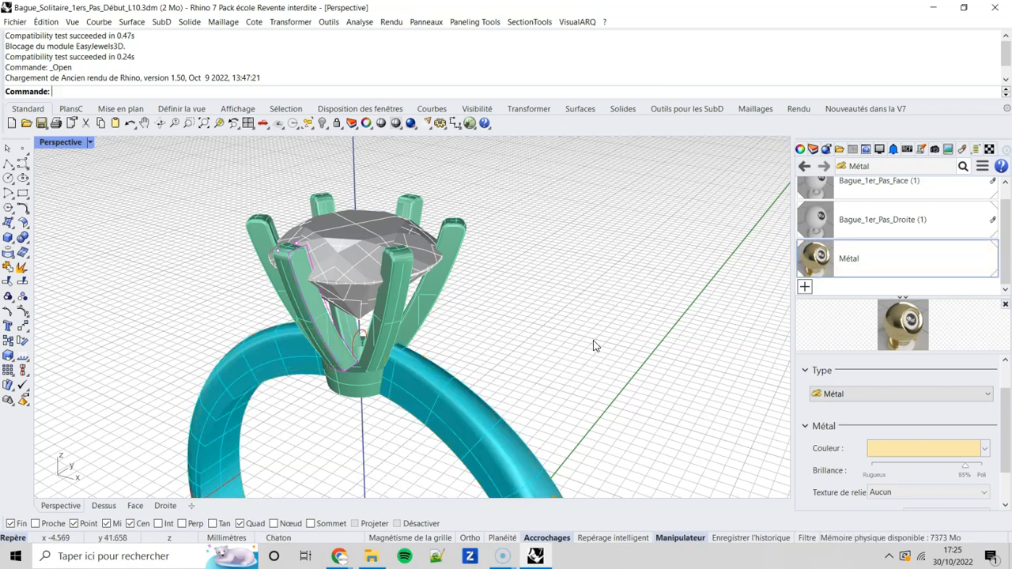
pyautogui.moveTo(812, 265); pyautogui.dragTo(465, 244)
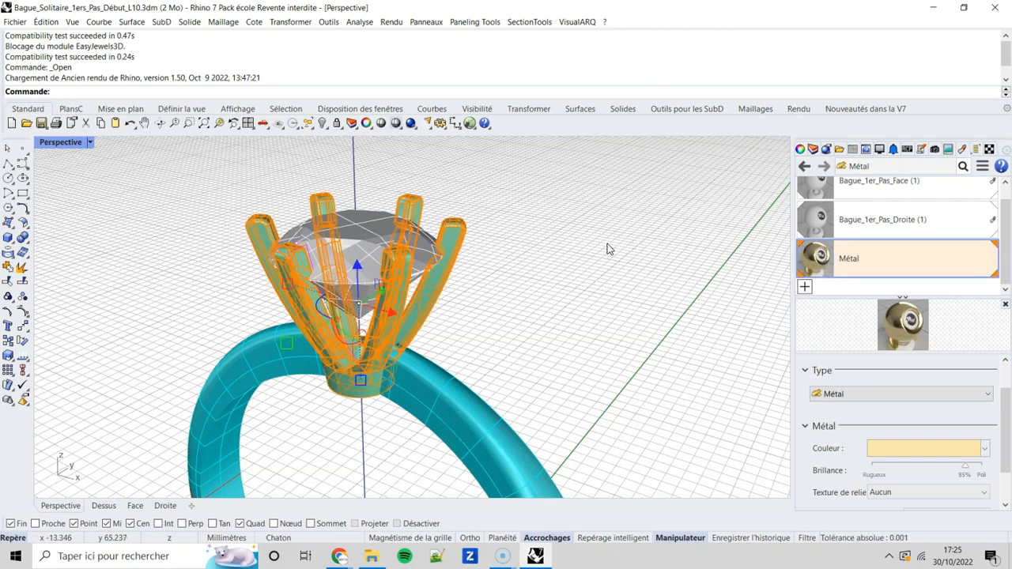
pyautogui.click(628, 267)
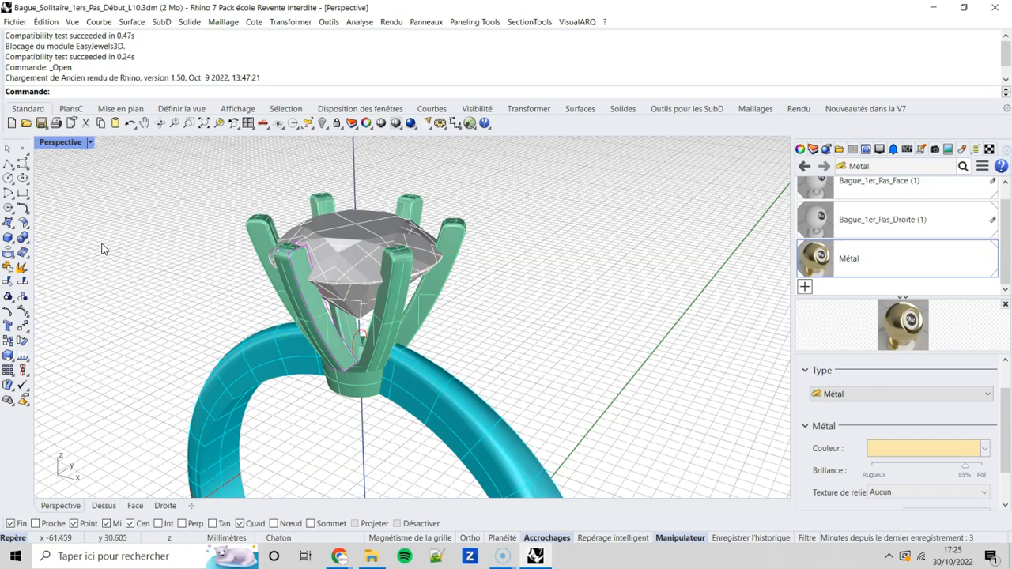
pyautogui.click(90, 142)
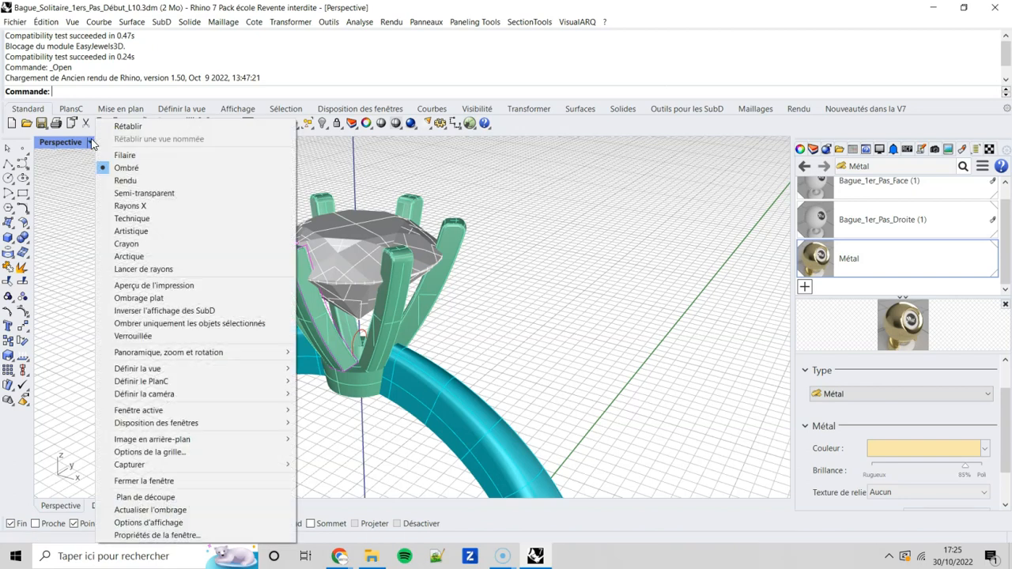
pyautogui.click(128, 181)
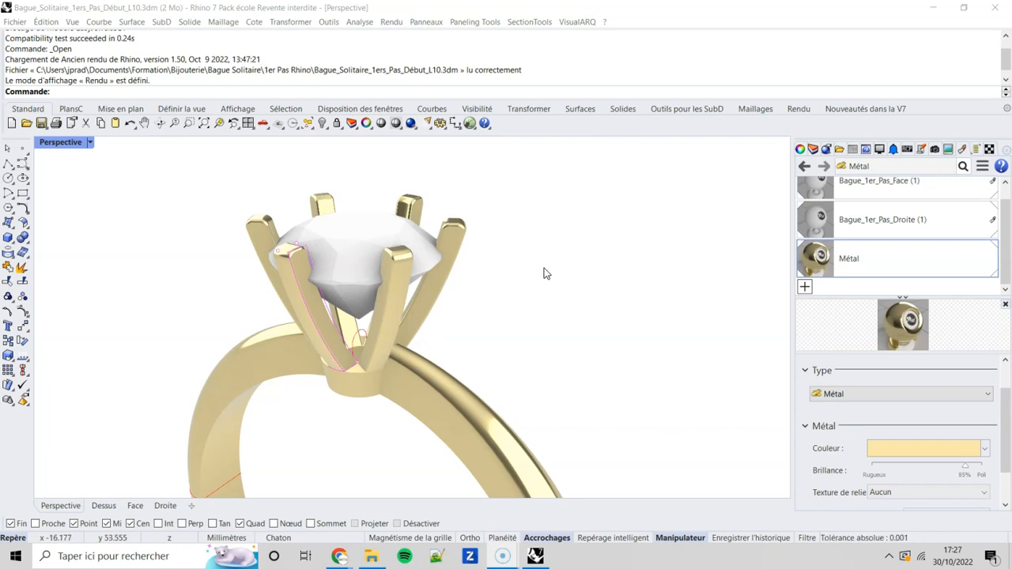
# Step: Create a Pierre précieuse material of type Diamant and assign it to the stone in the setting
pyautogui.click(809, 289)
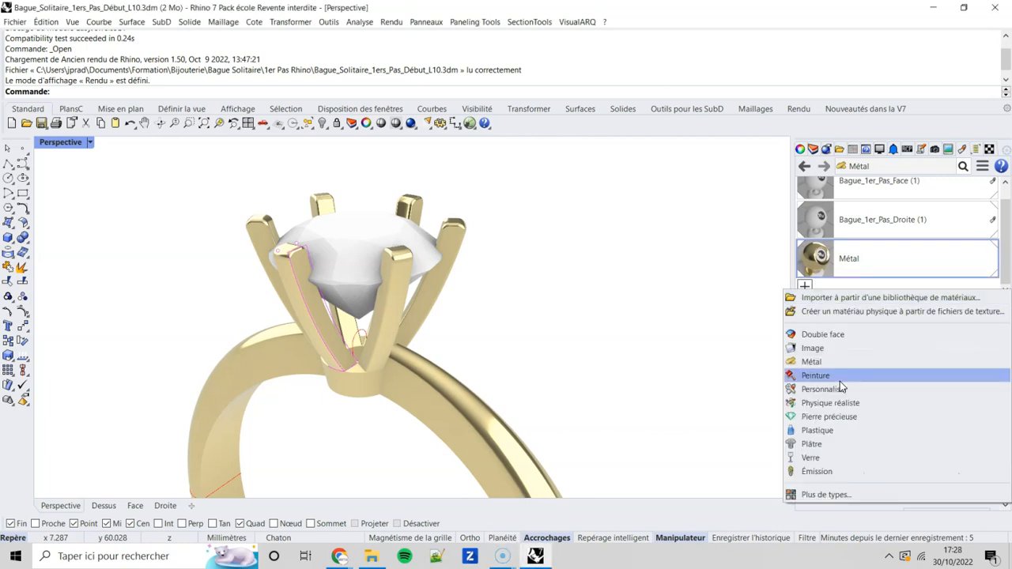
pyautogui.click(853, 417)
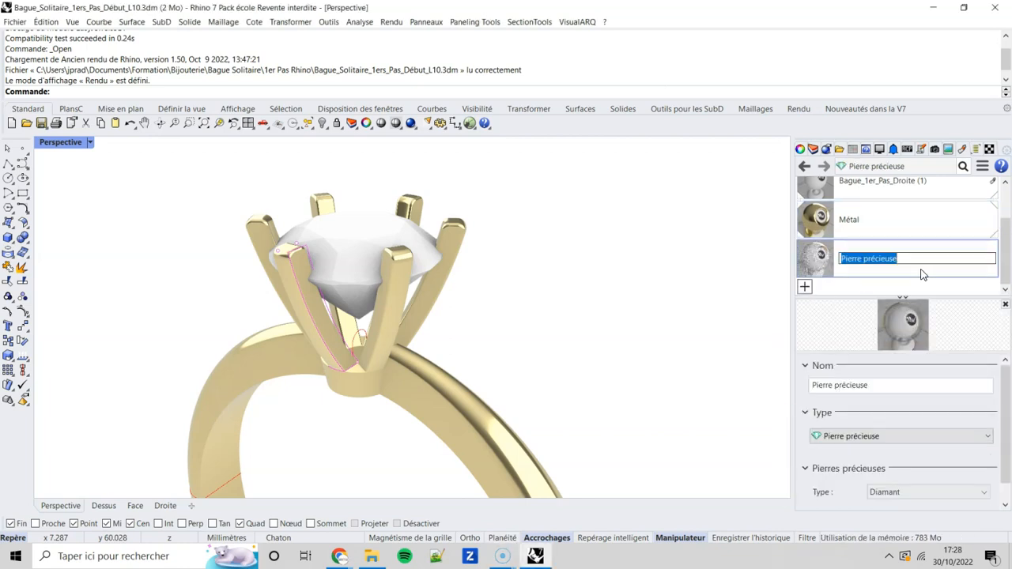
pyautogui.click(831, 261)
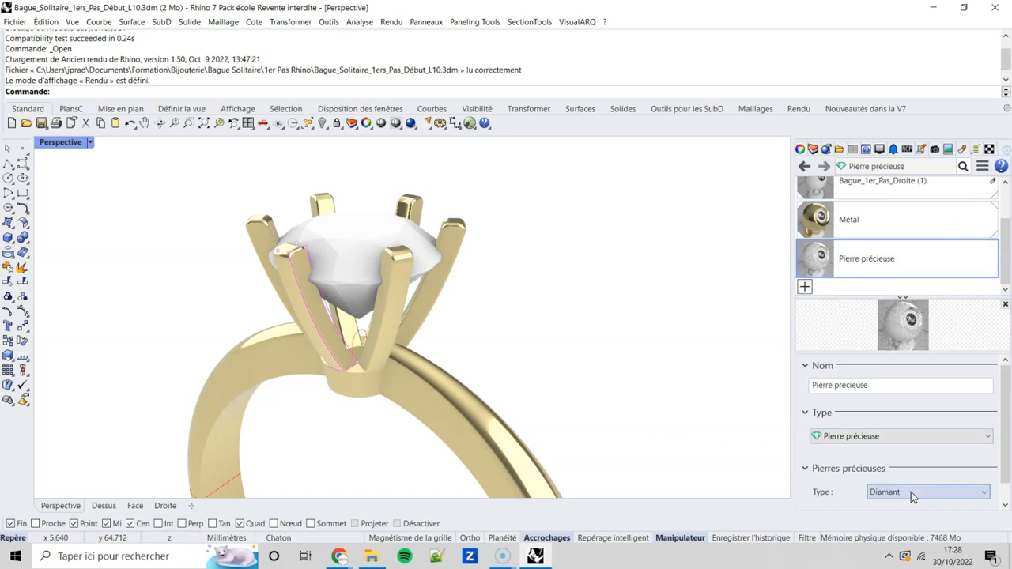
pyautogui.moveTo(814, 257); pyautogui.dragTo(361, 238)
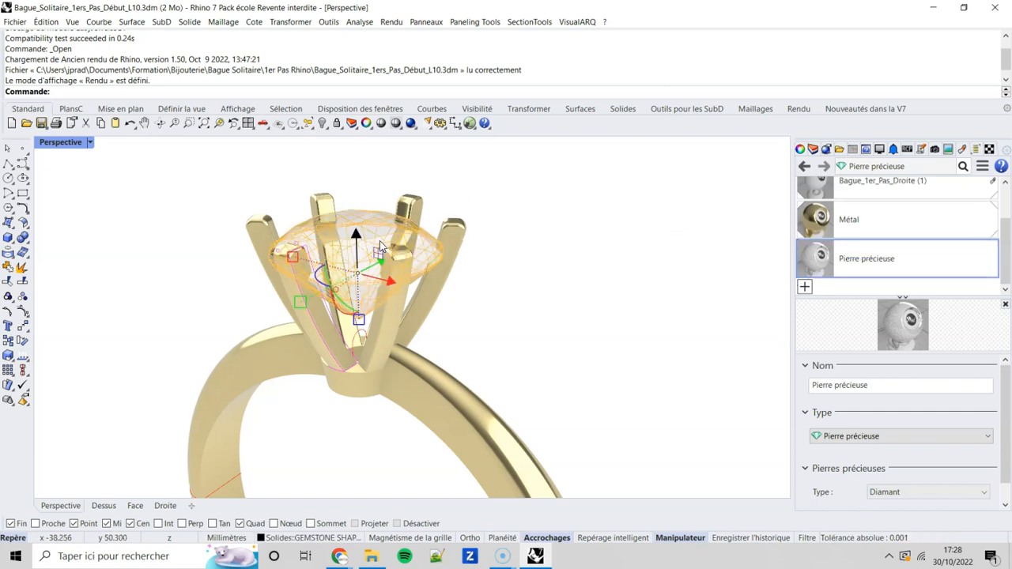
pyautogui.click(593, 259)
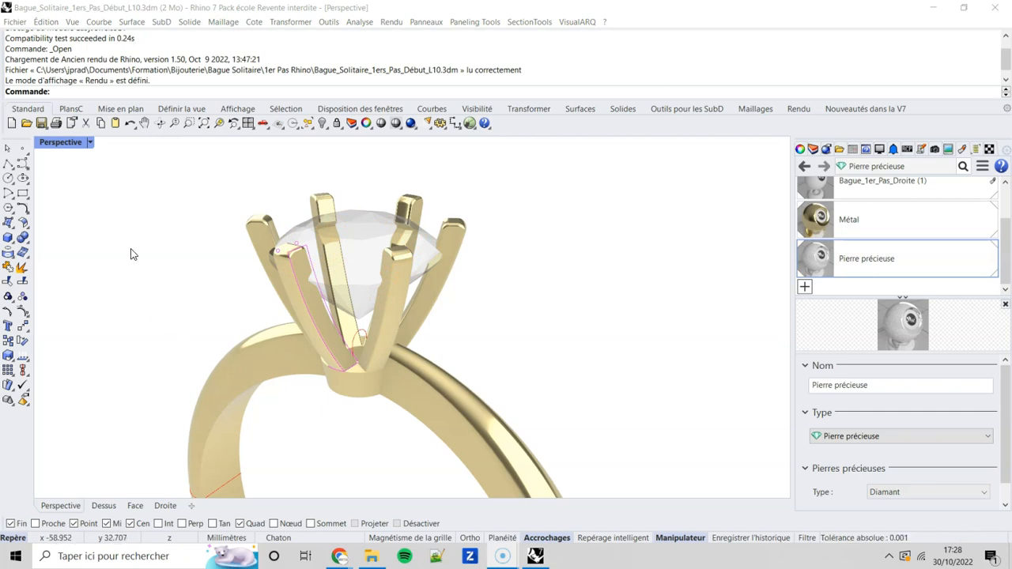
# Step: Set the Perspective viewport to Lancer de rayons display and hide the Courbes 2D layer, framing the whole ring
pyautogui.click(91, 146)
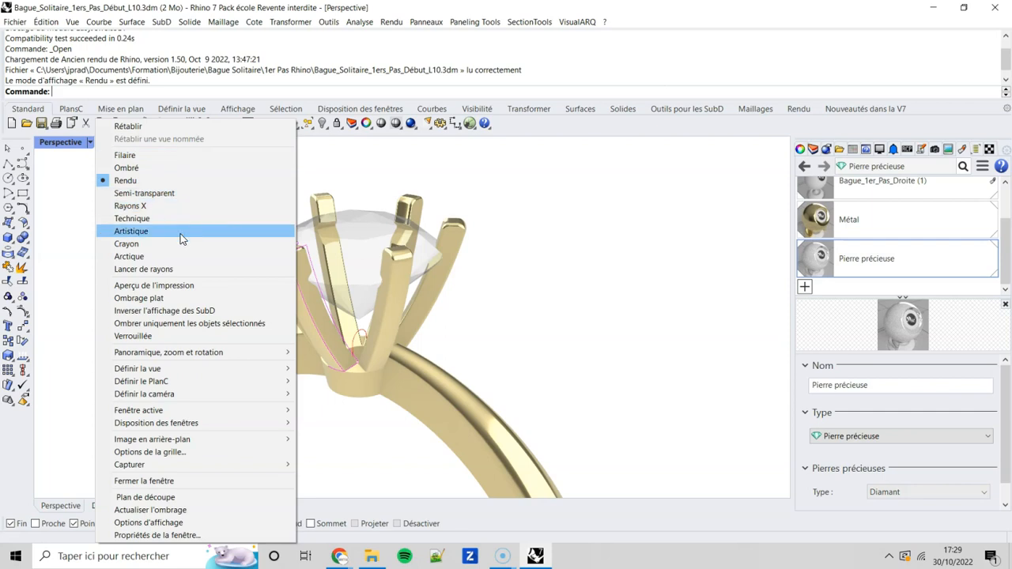
pyautogui.click(175, 269)
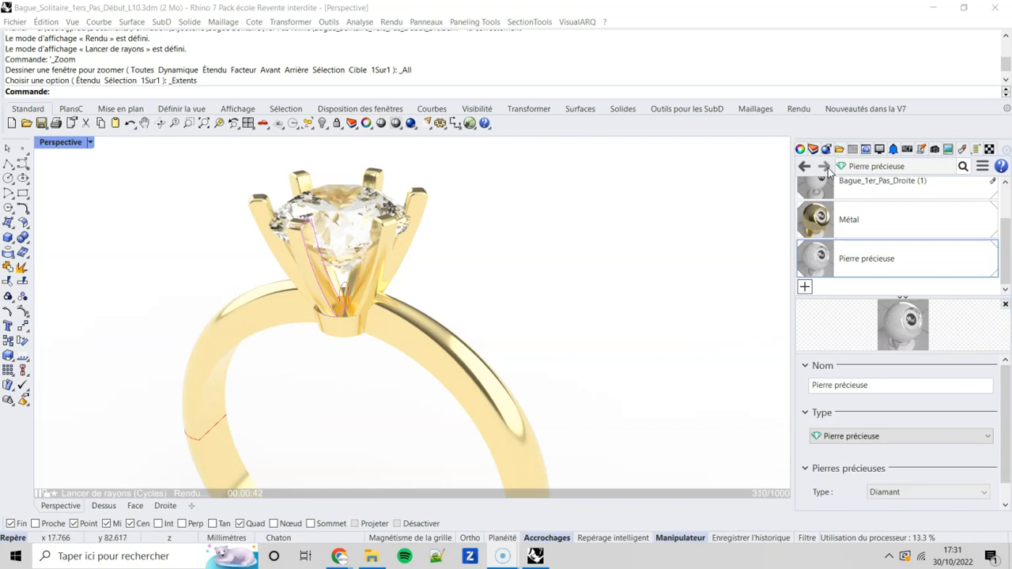
pyautogui.click(812, 150)
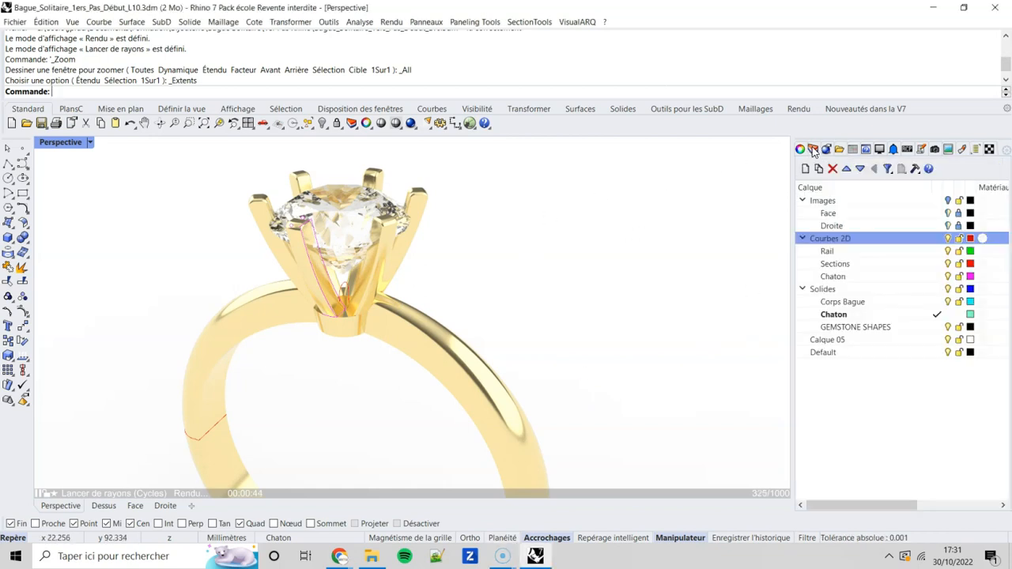
pyautogui.click(948, 239)
pyautogui.keyDown('shift'); pyautogui.moveTo(650, 283); pyautogui.dragTo(608, 261, button='right'); pyautogui.keyUp('shift')
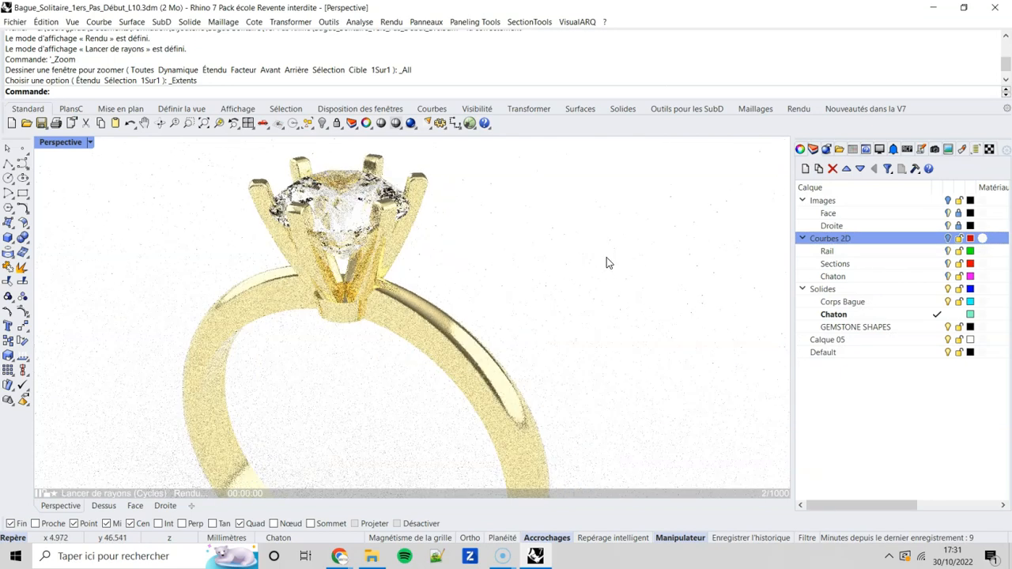
pyautogui.click(204, 125)
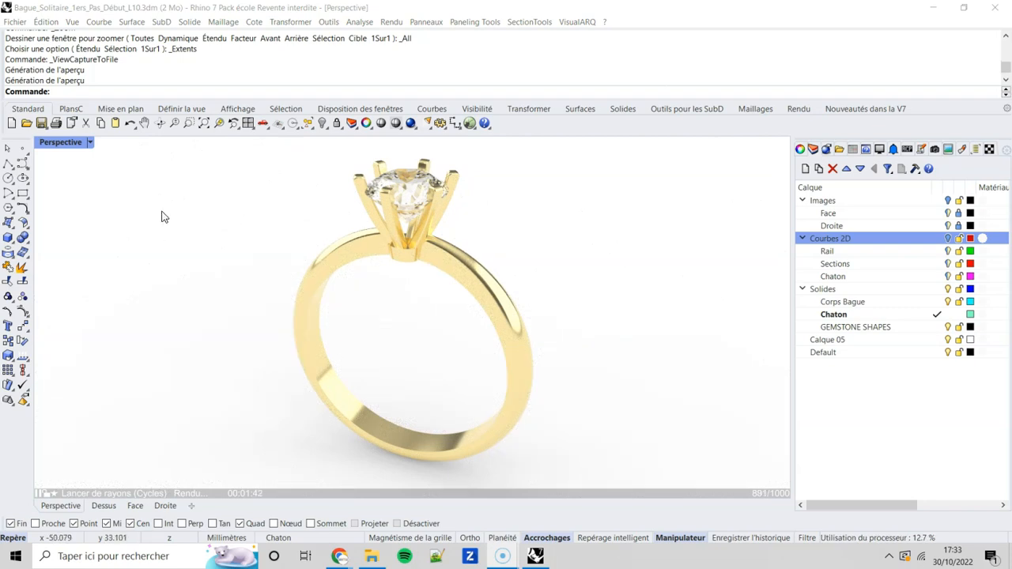
# Step: Set up a capture of the Perspective view to a file at a custom 1200 x 1200 pixels with 500 passes
pyautogui.click(91, 143)
pyautogui.moveTo(167, 460)
pyautogui.click(352, 477)
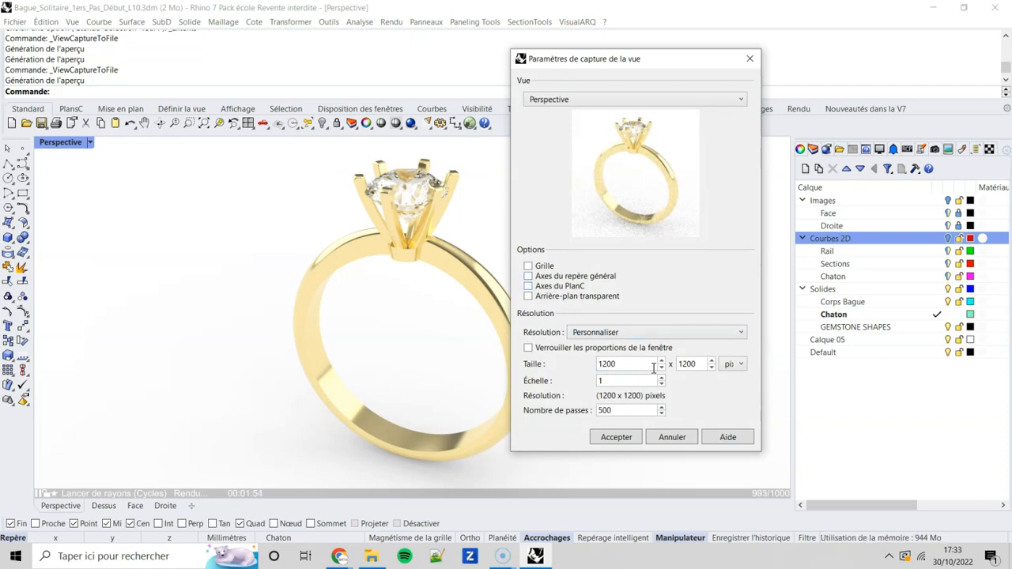
pyautogui.click(577, 334)
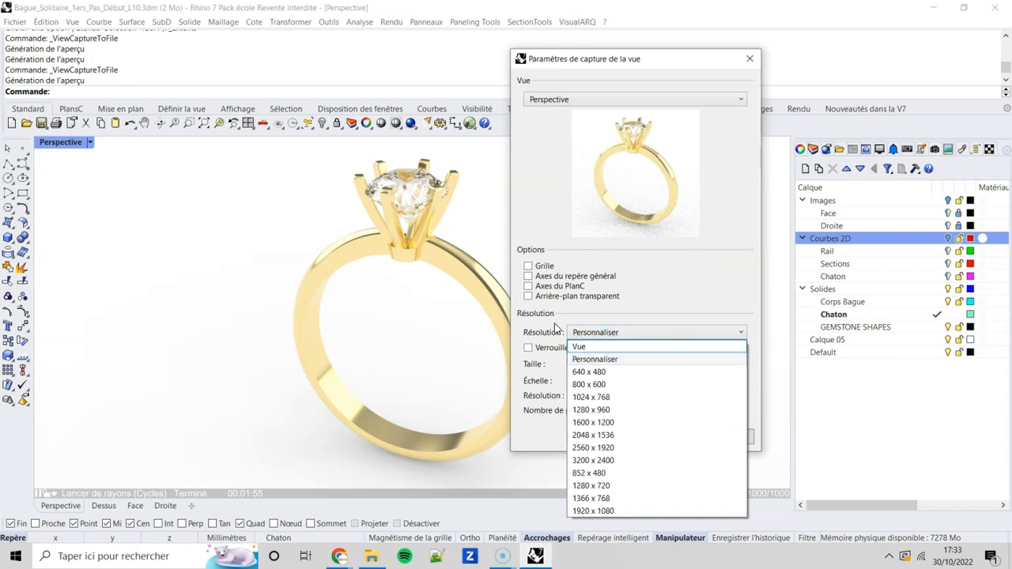
pyautogui.click(607, 330)
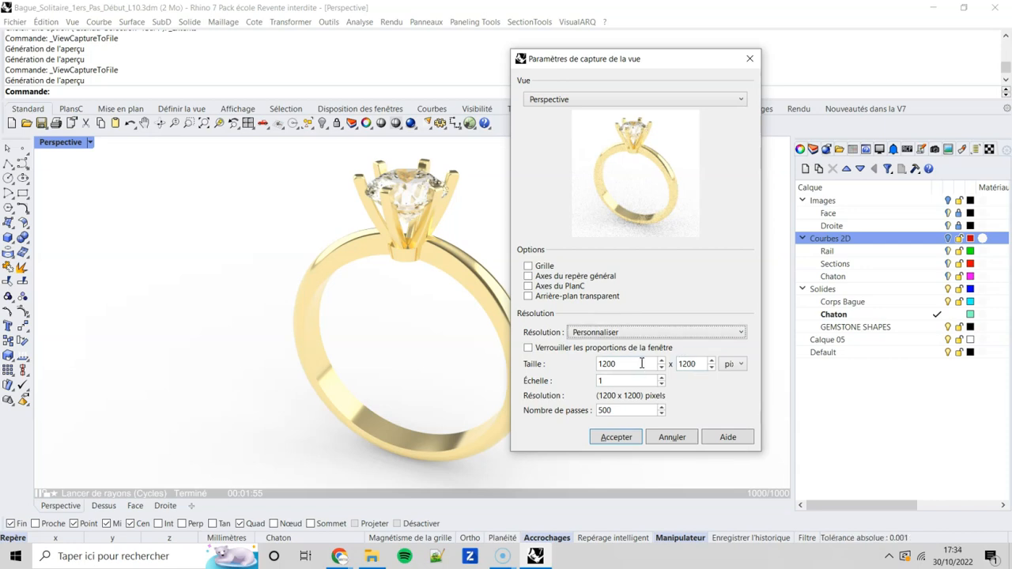
pyautogui.hotkey('alt', 'Tab')
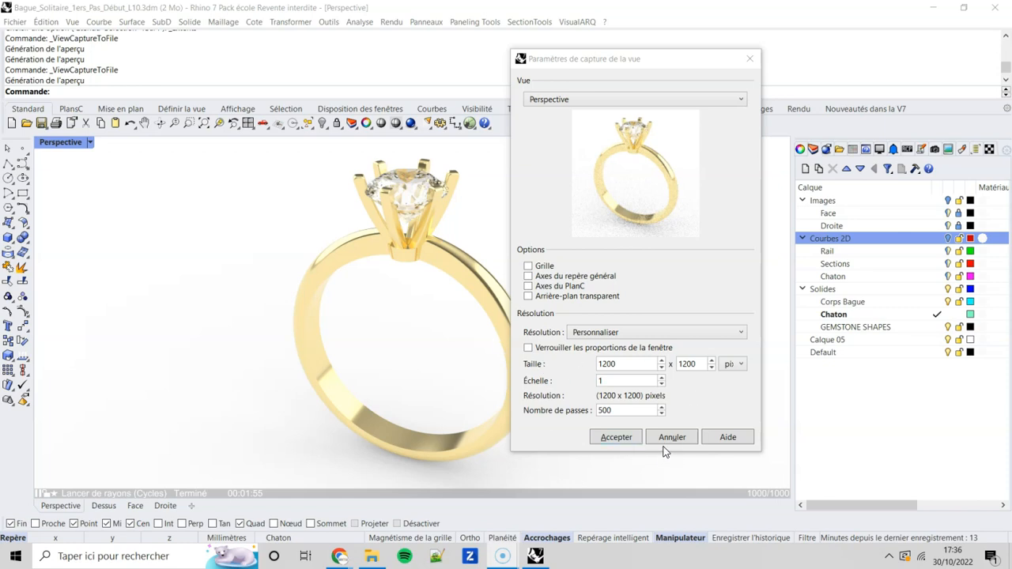
# Step: Save the capture as ViewCapture20221030_173636.jpg in the 1er Pas Rhino folder and check the image in the photo viewer
pyautogui.click(621, 443)
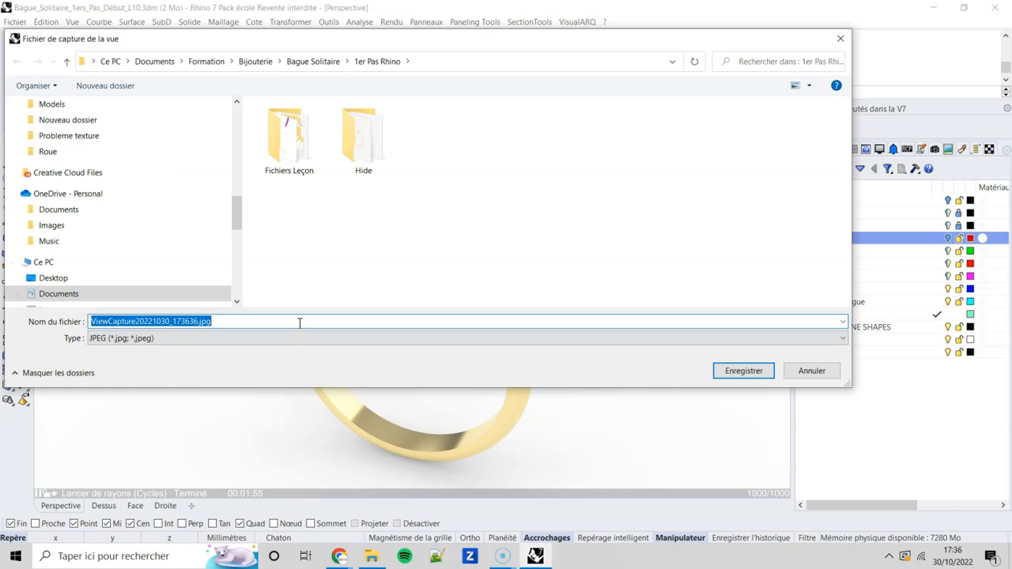
pyautogui.click(743, 371)
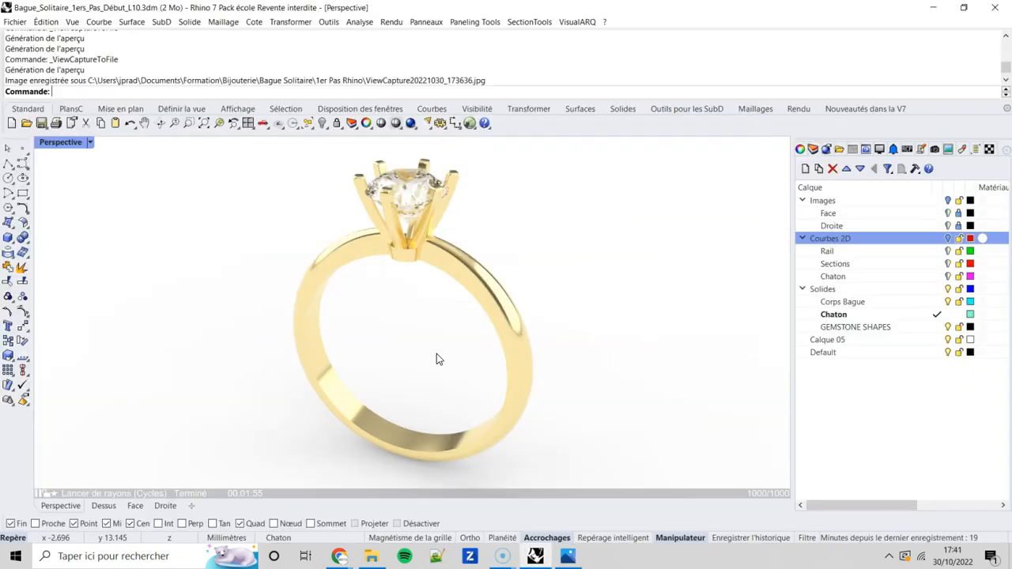
pyautogui.hotkey('alt', 'Tab')
pyautogui.hotkey('alt', 'Tab')
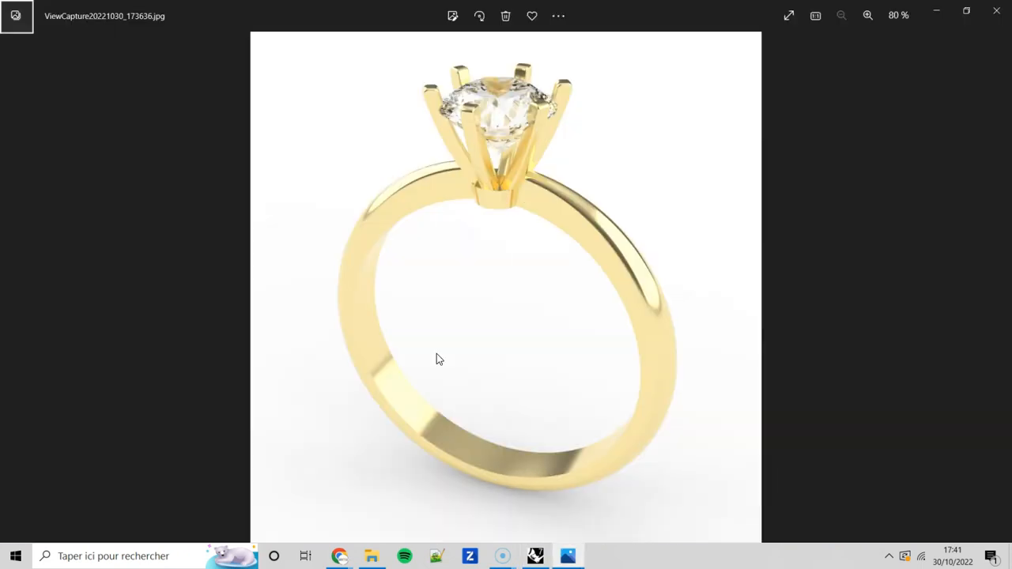